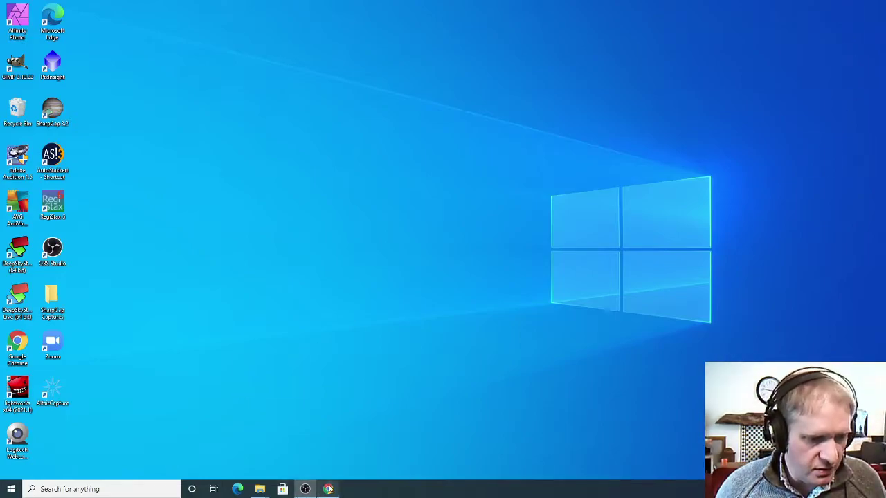
- Scroll Sky-Watcher's Software & Firmware page to the SynScan V3 downloads, then bring up the Synscan folder
left_click(328, 489)
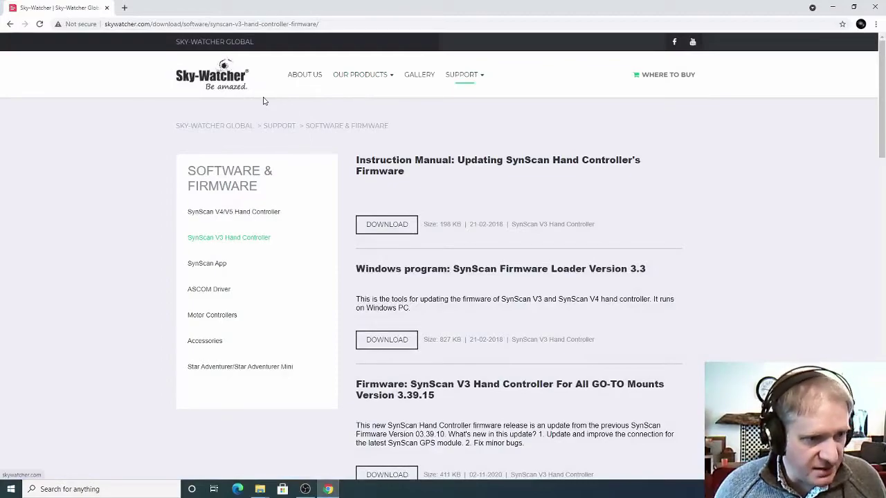
mouse_move(465, 83)
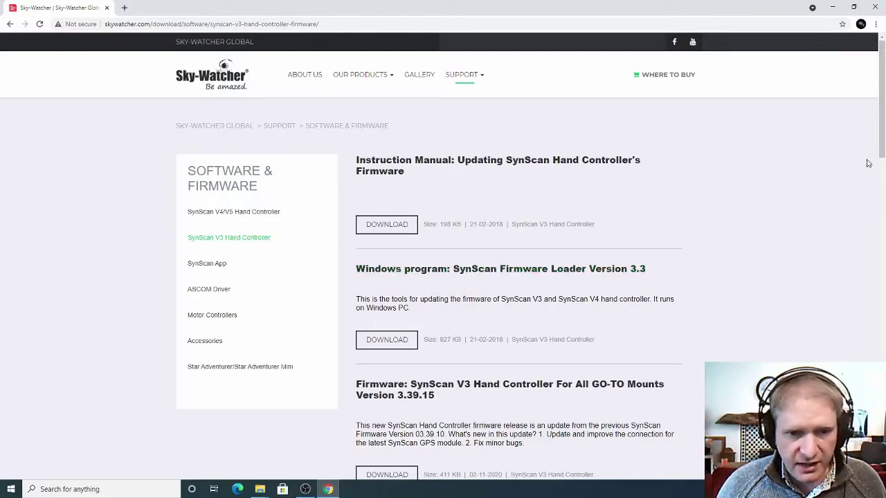
left_click_drag(880, 148, 880, 200)
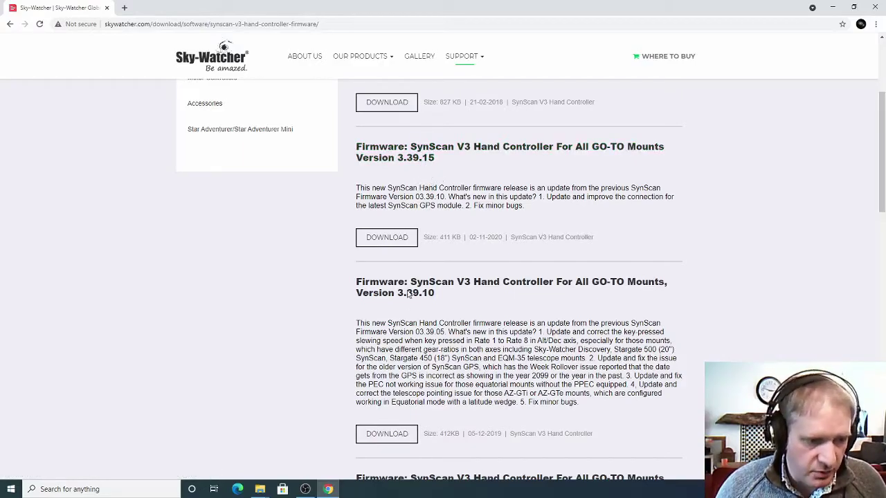
mouse_move(248, 484)
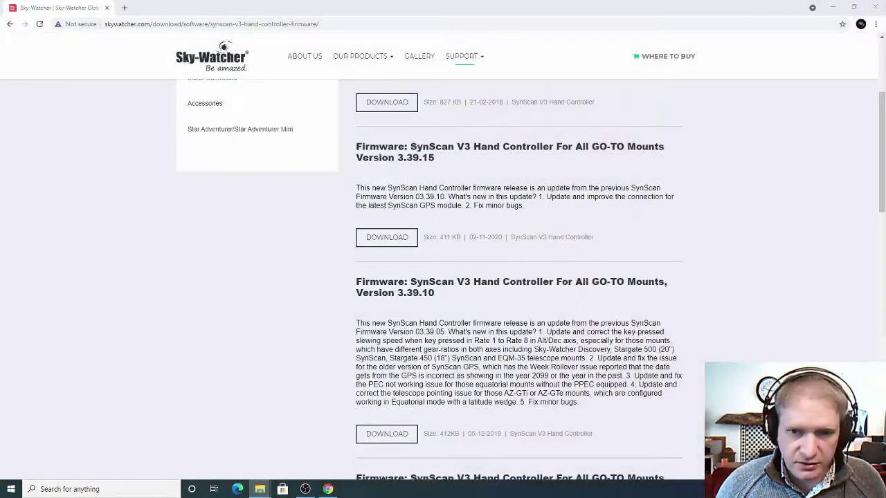
left_click_drag(505, 66, 450, 33)
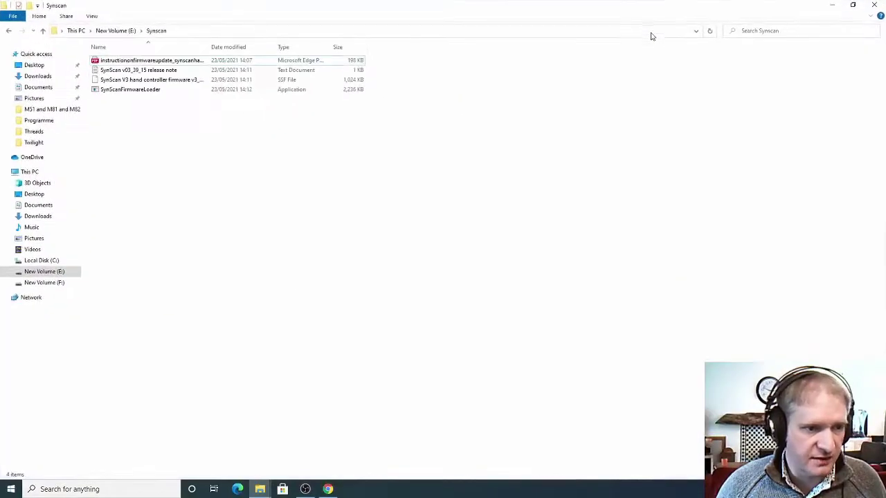
- Open instructiononfirmwareupdate_synscanhandcontroller.pdf in a maximized Edge window and read the PC-preparation steps
left_click(649, 32)
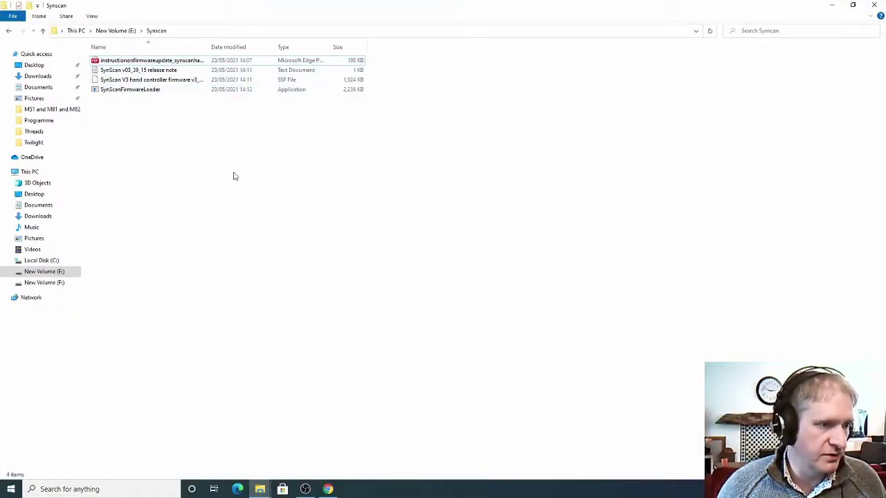
double_click(152, 60)
left_click_drag(736, 8, 530, 28)
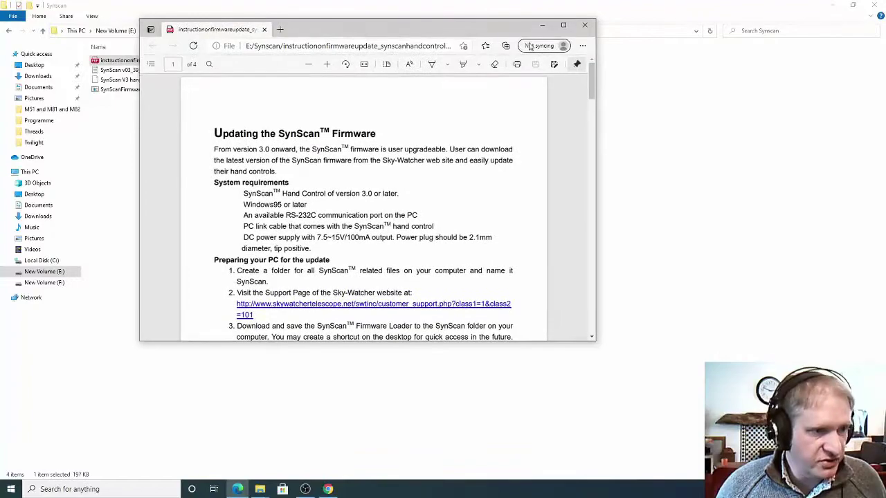
left_click(564, 25)
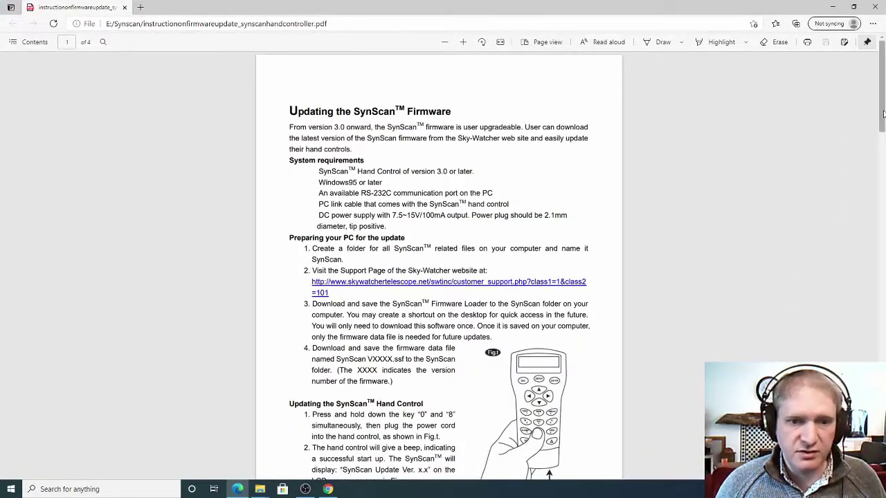
scroll(881, 131, "down", 5)
scroll(881, 132, "up", 5)
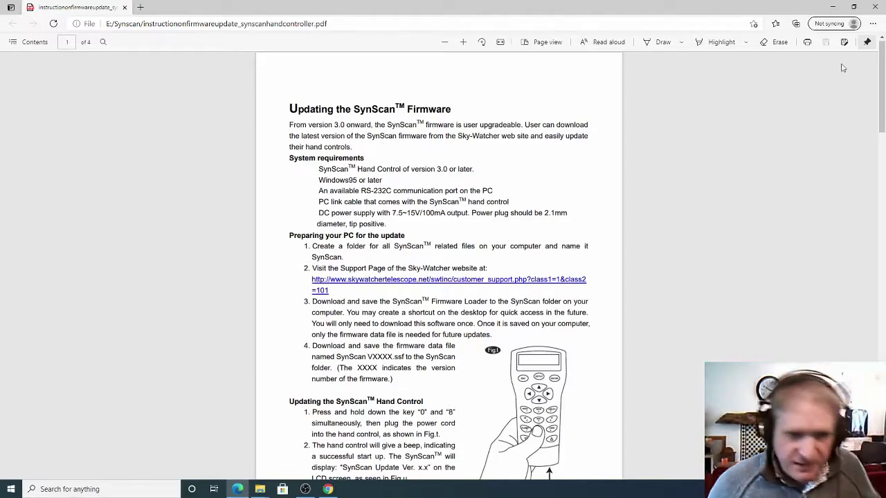
scroll(467, 194, "down", 5)
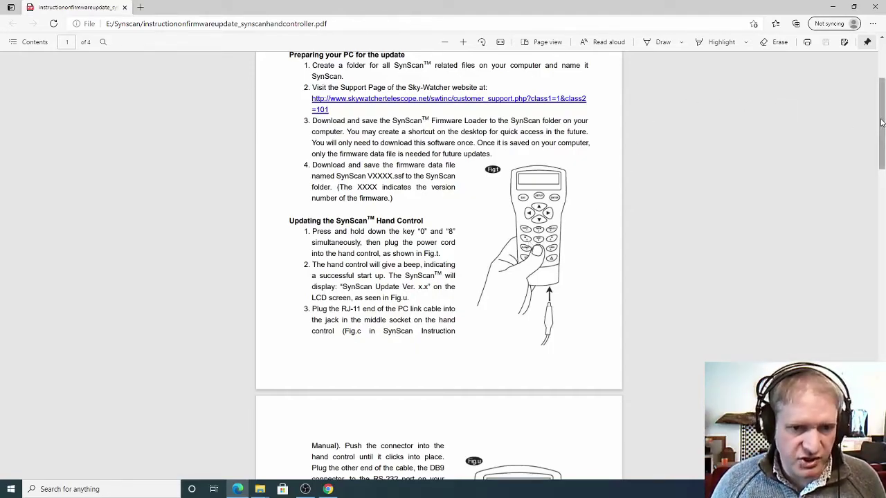
- Scroll the PDF through pages 2–4 to the Update Complete figure and error notes
scroll(883, 123, "down", 9)
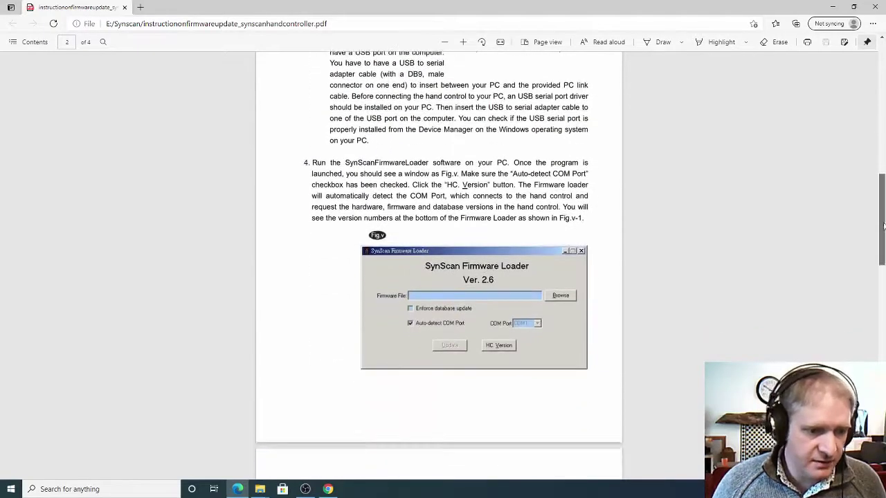
scroll(438, 263, "down", 10)
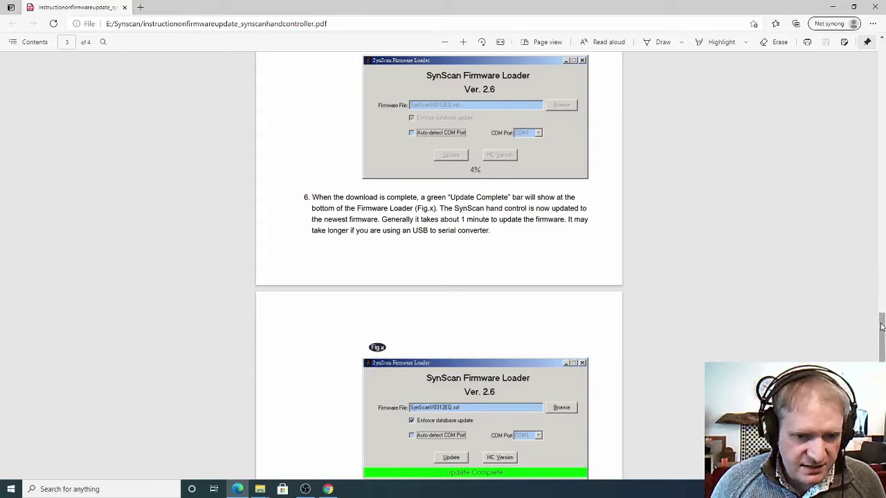
scroll(881, 332, "down", 3)
scroll(439, 263, "down", 2)
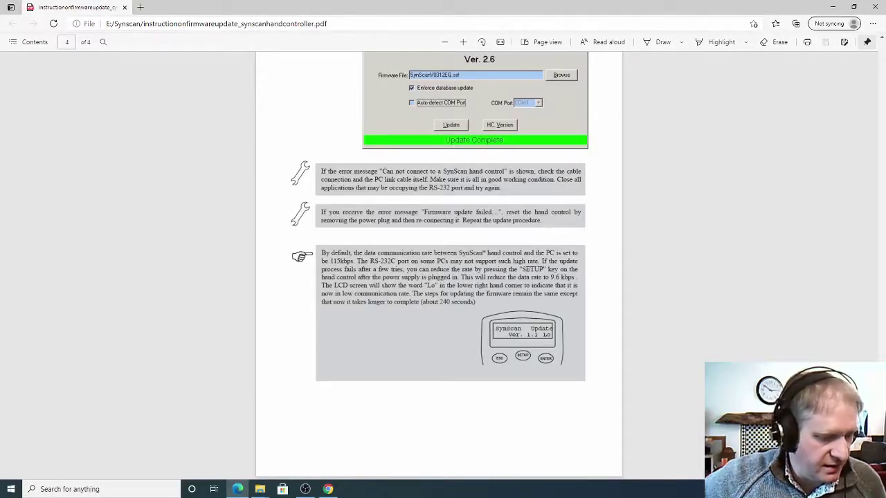
- Maximize the Synscan folder over the PDF and launch SynScanFirmwareLoader
left_click(260, 489)
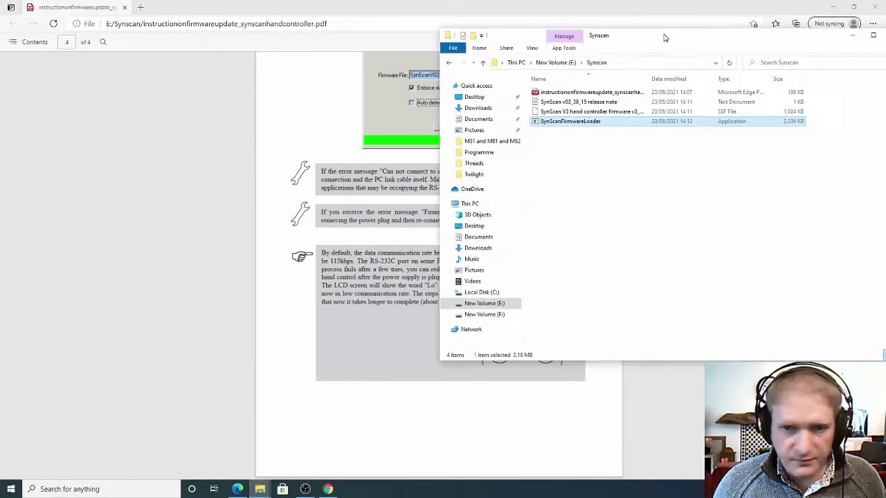
left_click_drag(662, 35, 388, 40)
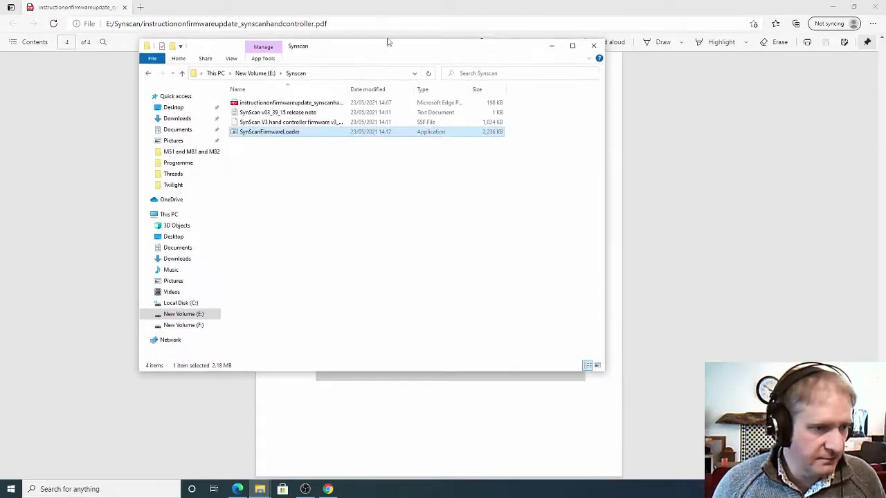
left_click(572, 45)
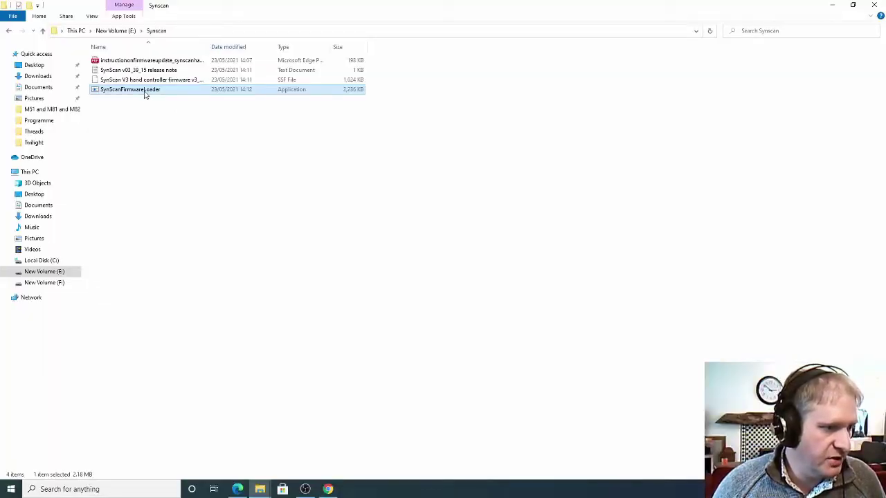
double_click(145, 91)
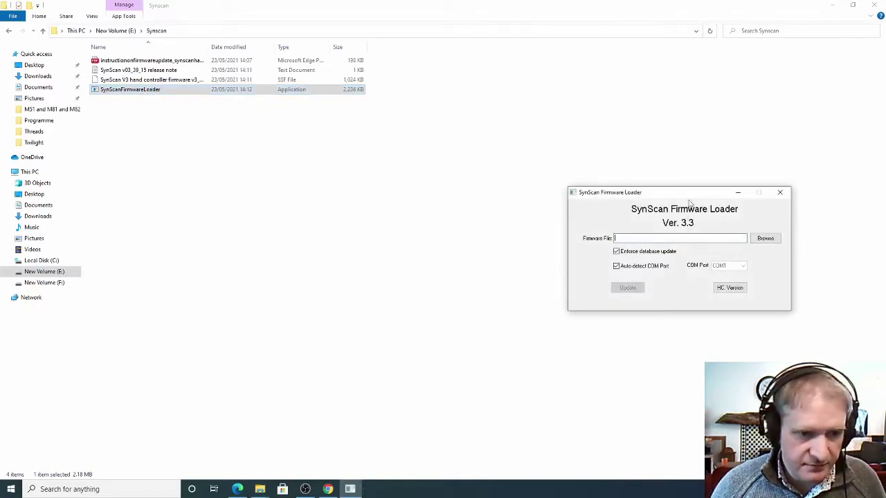
- Load the SynScan V3 hand controller .ssf firmware file into the Firmware Loader
left_click(763, 242)
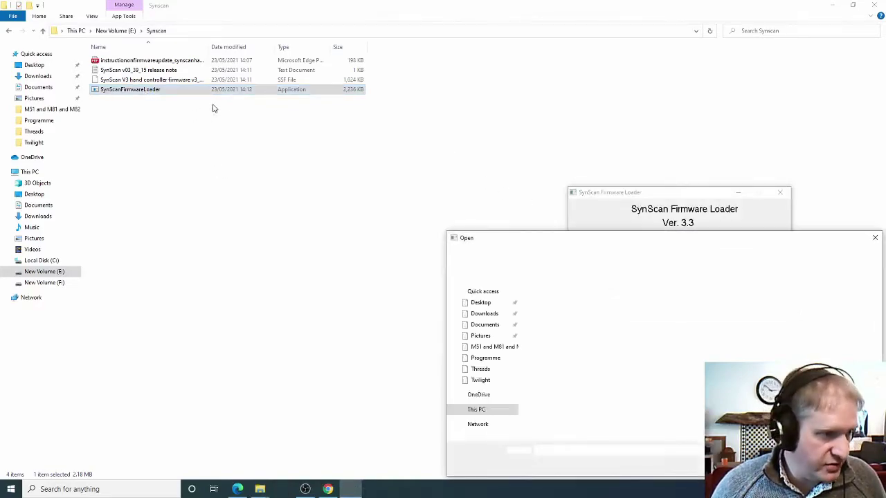
mouse_move(583, 242)
left_mouse_down()
mouse_move(498, 196)
mouse_move(222, 88)
mouse_move(208, 64)
left_mouse_up()
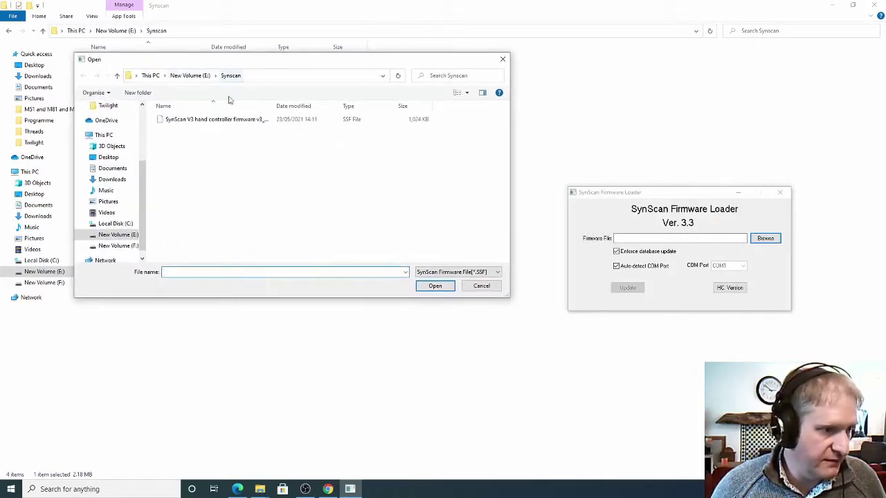
left_click(196, 121)
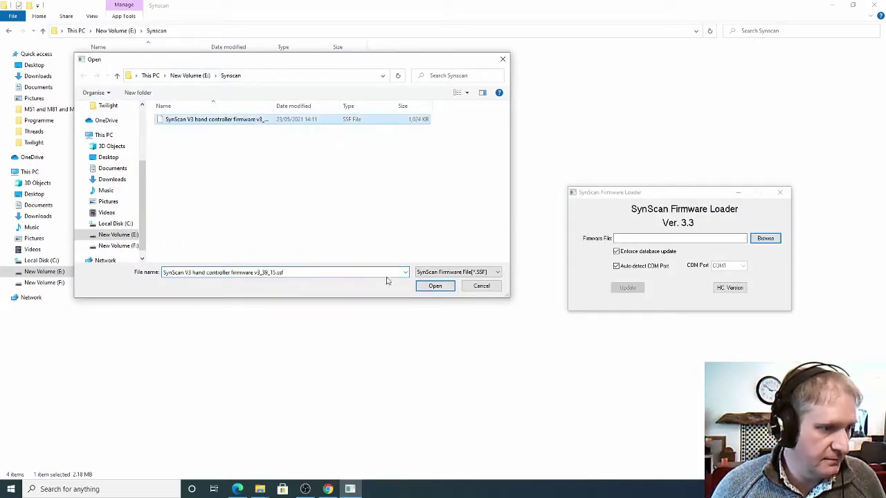
left_click(428, 287)
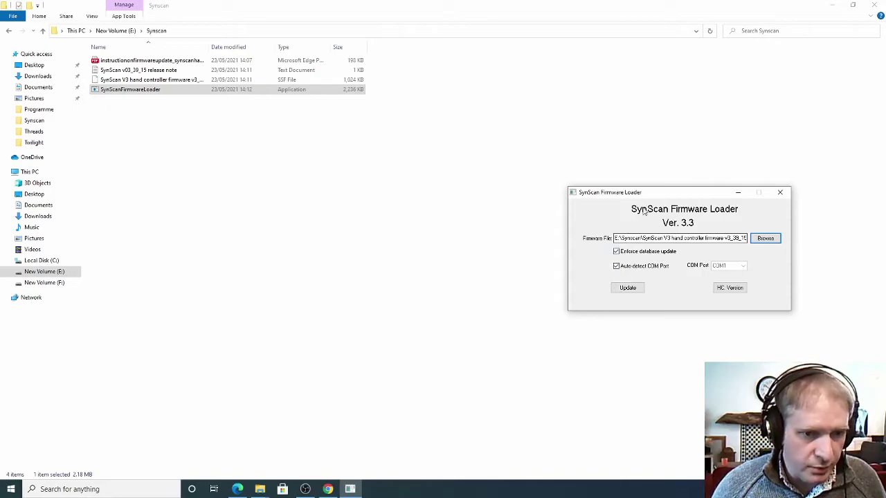
left_click_drag(658, 194, 363, 136)
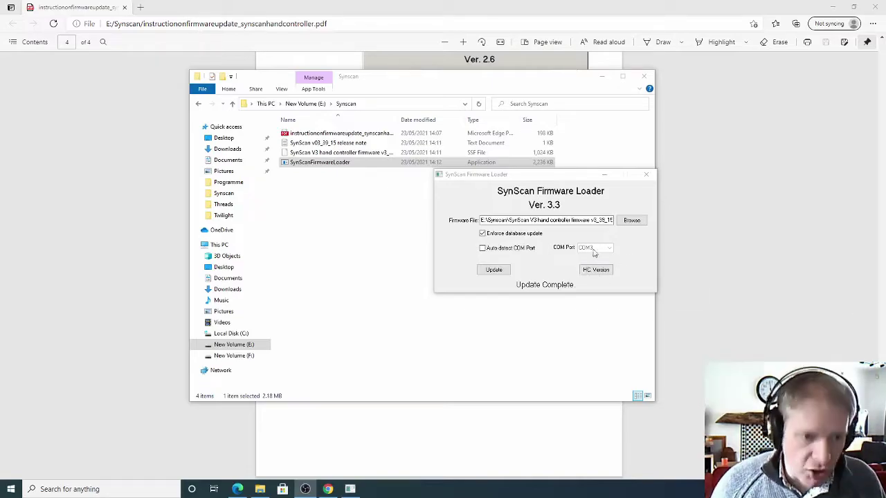
- Re-enable Auto-detect COM Port in the loader once Update Complete is shown
left_click(487, 251)
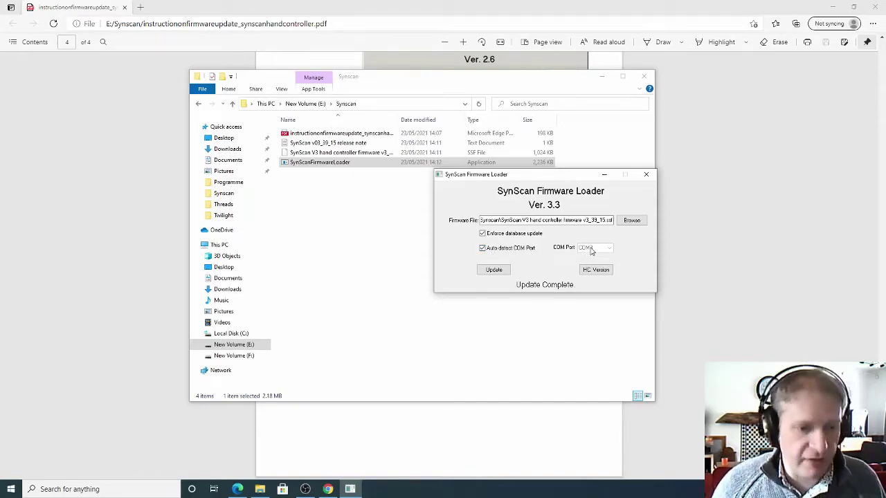
- Open Computer Management by searching 'manage' in Windows
left_click(132, 489)
type("manage")
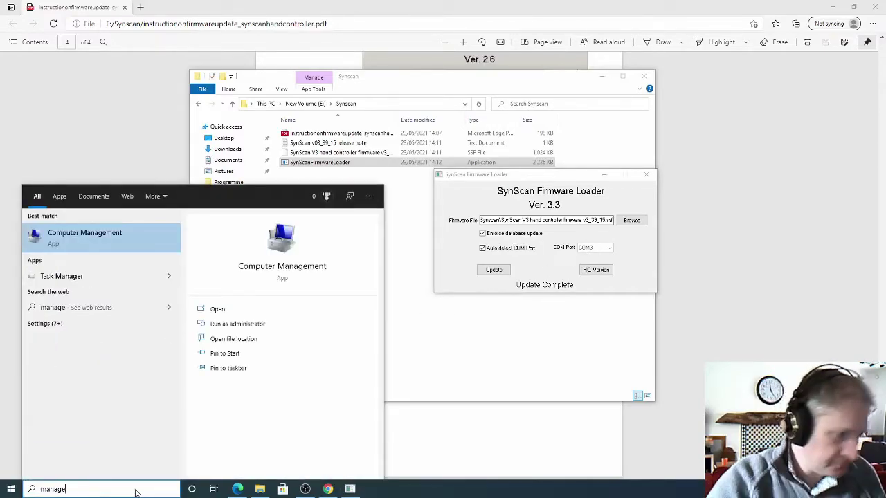
key("Escape")
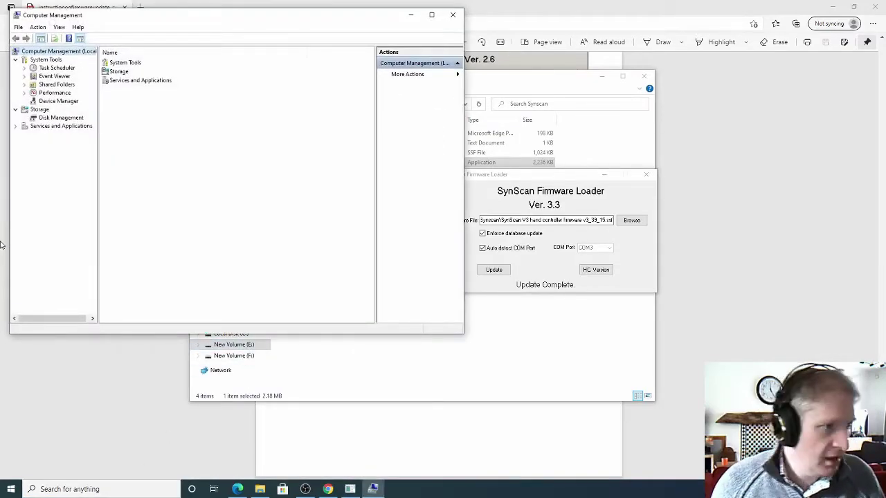
left_click_drag(202, 14, 299, 64)
- In Device Manager, check the USB Serial Port (COM3) properties under Ports (COM & LPT), then cancel
left_click(145, 149)
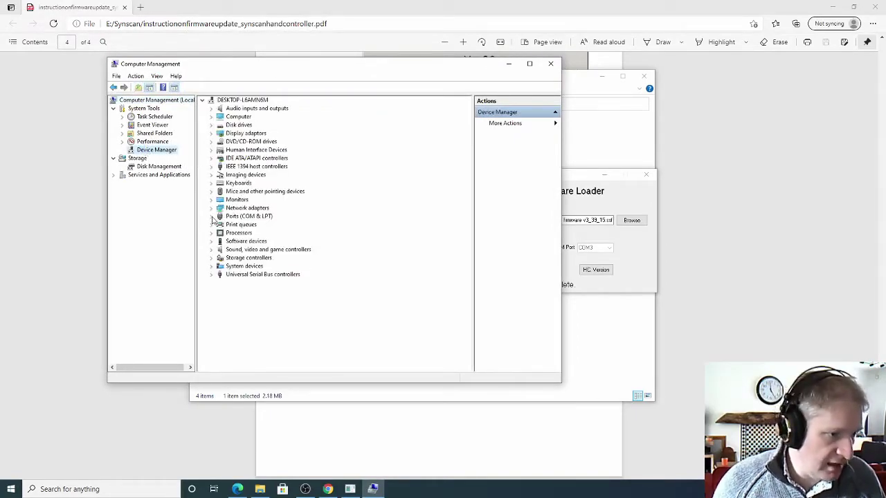
left_click(212, 217)
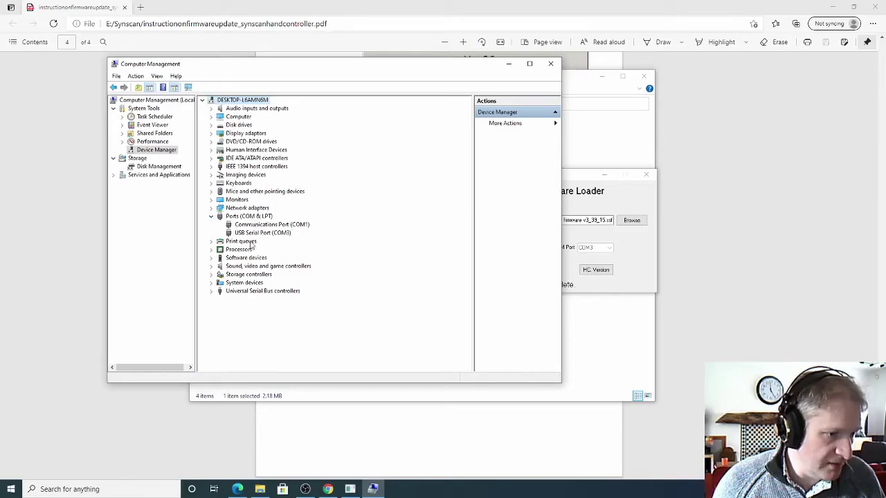
left_click(240, 234)
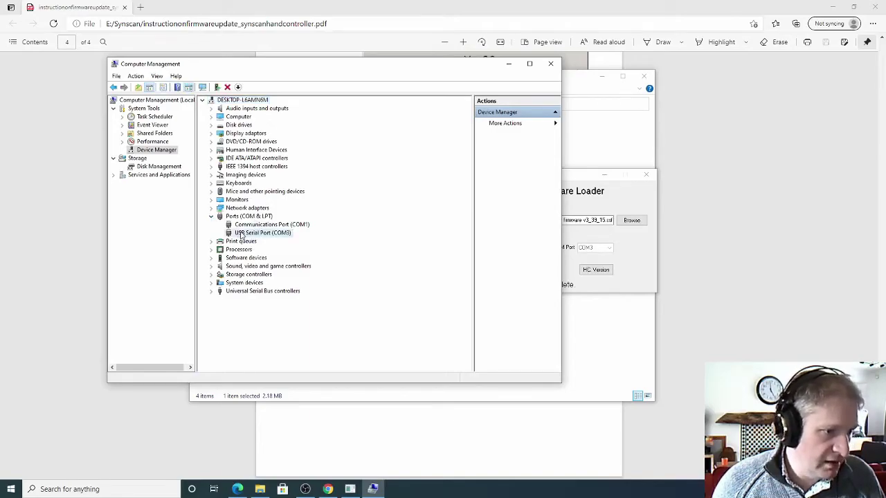
double_click(241, 234)
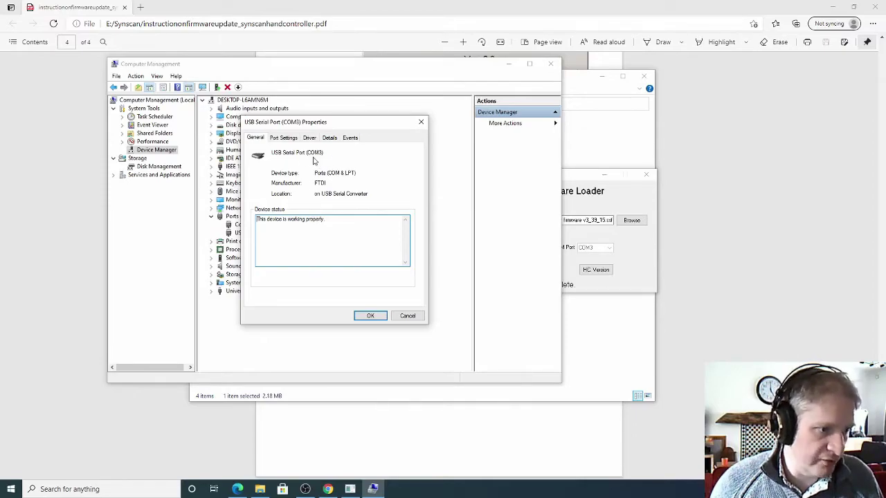
left_click(403, 317)
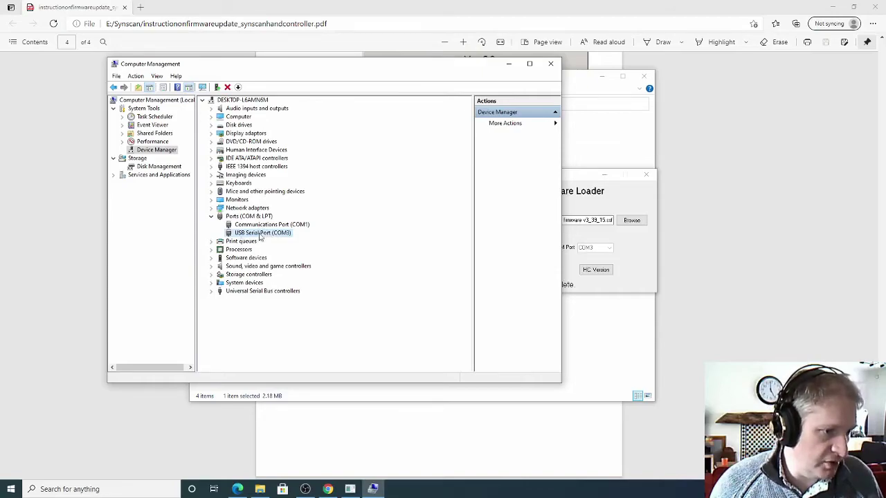
- Close the Computer Management window
left_click(550, 64)
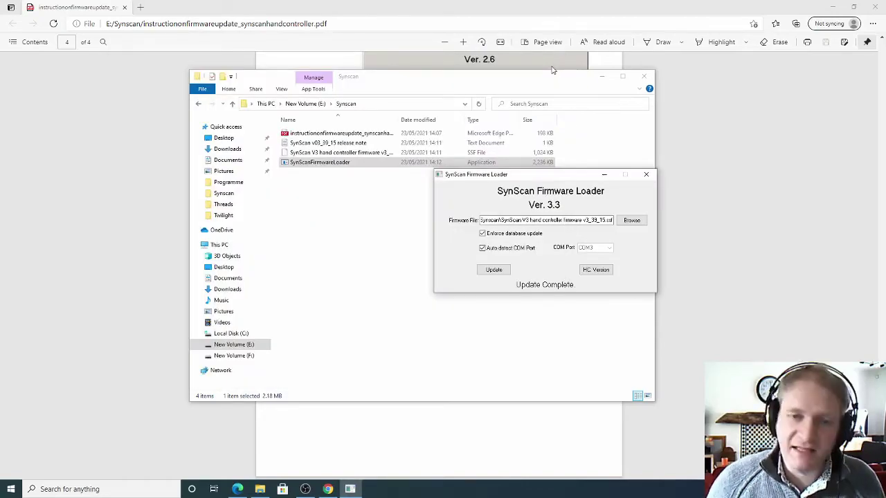